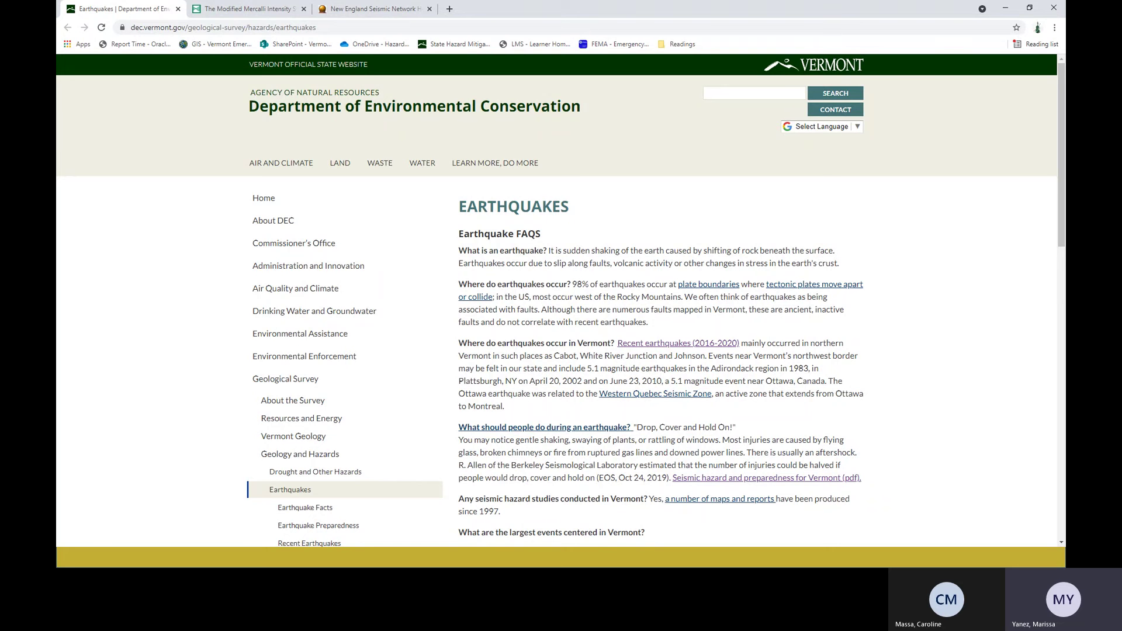
- Examine the magnitude and MMI columns of Vermont's largest events table and the Modified Mercalli Intensity scale descriptions
{"action": "scroll", "coordinate": [526, 216], "scroll_direction": "down", "scroll_amount": 2}
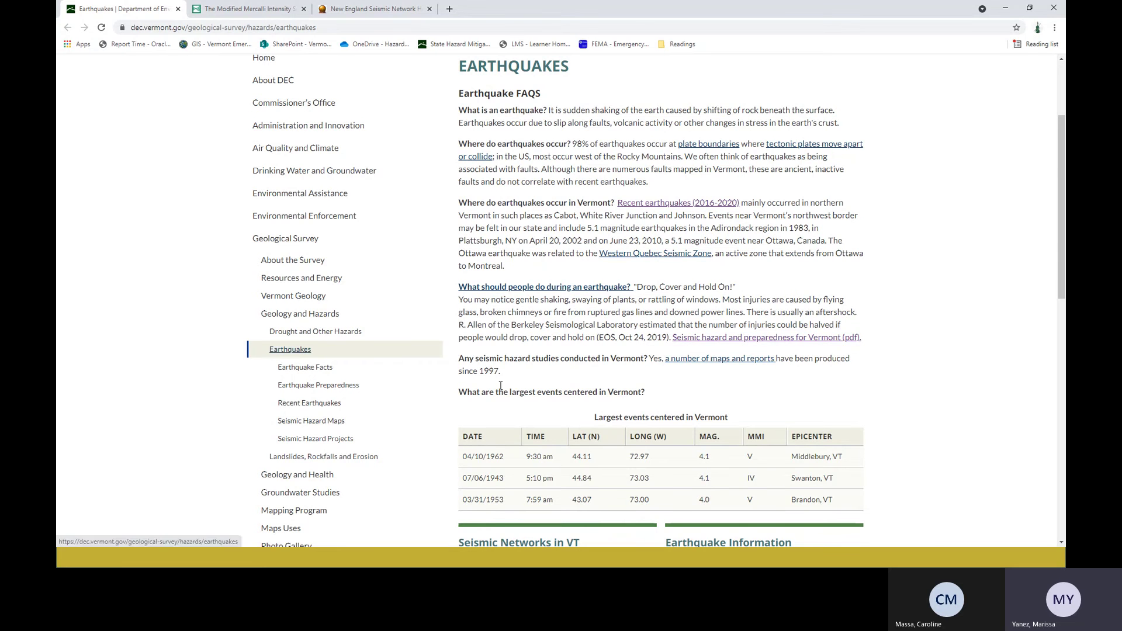
{"action": "left_click_drag", "start_coordinate": [722, 437], "coordinate": [700, 438]}
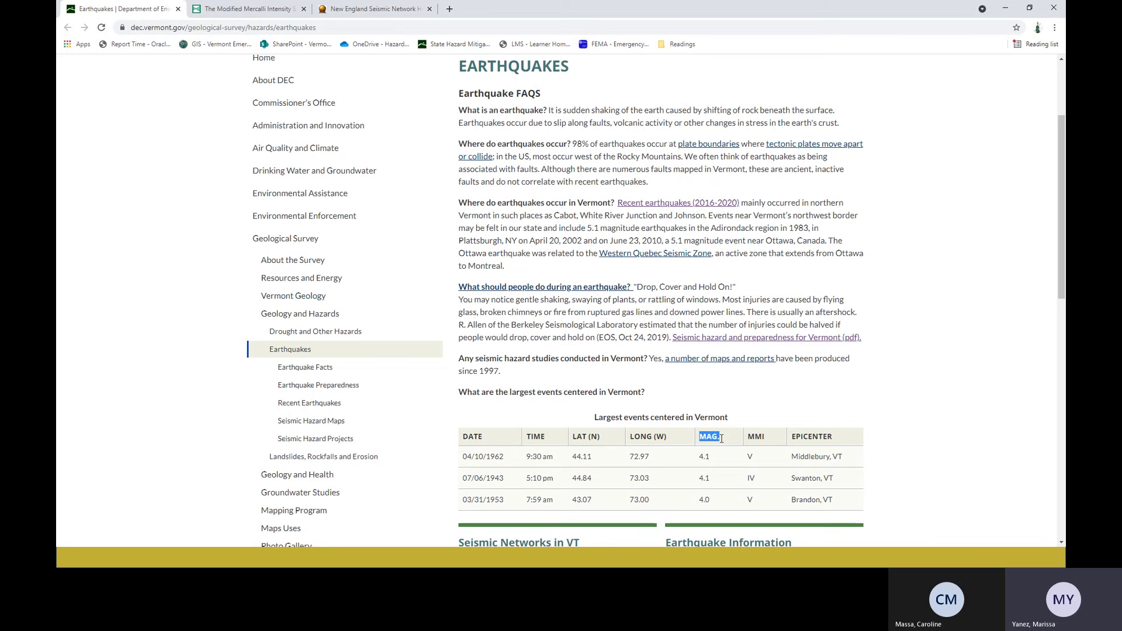
{"action": "left_click_drag", "start_coordinate": [773, 439], "coordinate": [745, 440]}
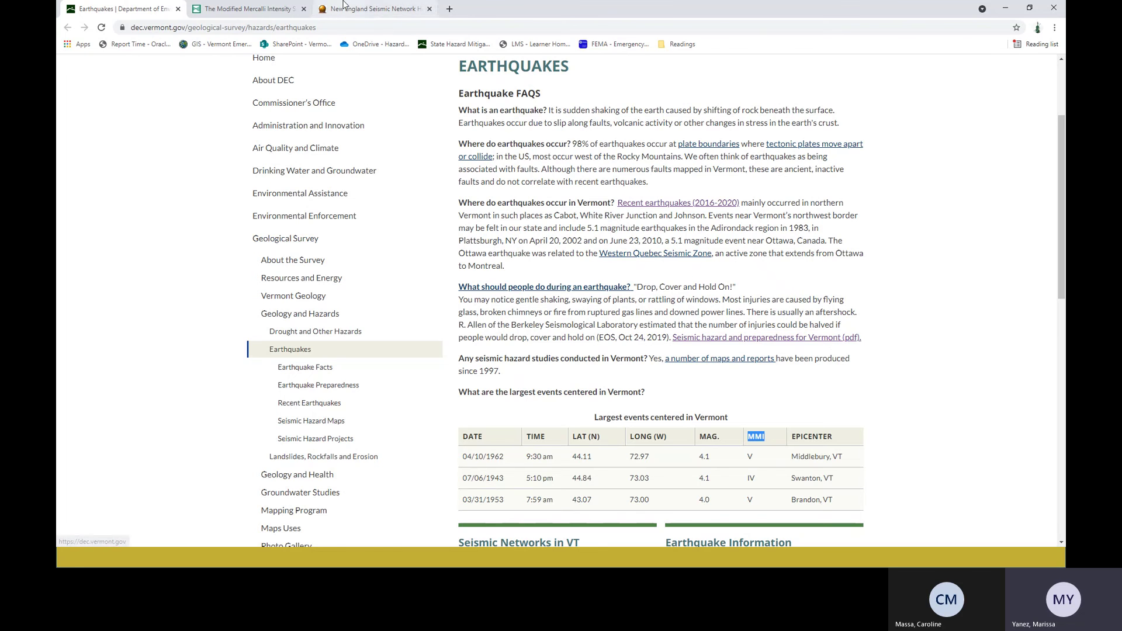
{"action": "left_click", "coordinate": [274, 9]}
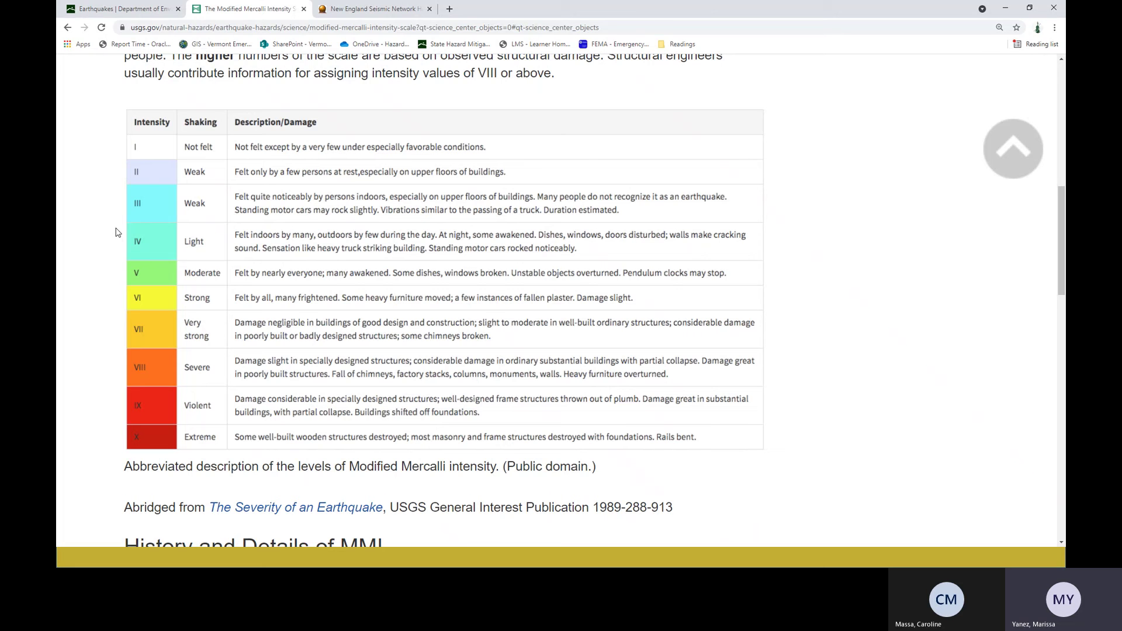
- From the Vermont Earthquakes page, follow the Earthquakes (USGS) link and open the Search Earthquake Catalog page
{"action": "left_click", "coordinate": [124, 13]}
{"action": "scroll", "coordinate": [691, 275], "scroll_direction": "down", "scroll_amount": 6}
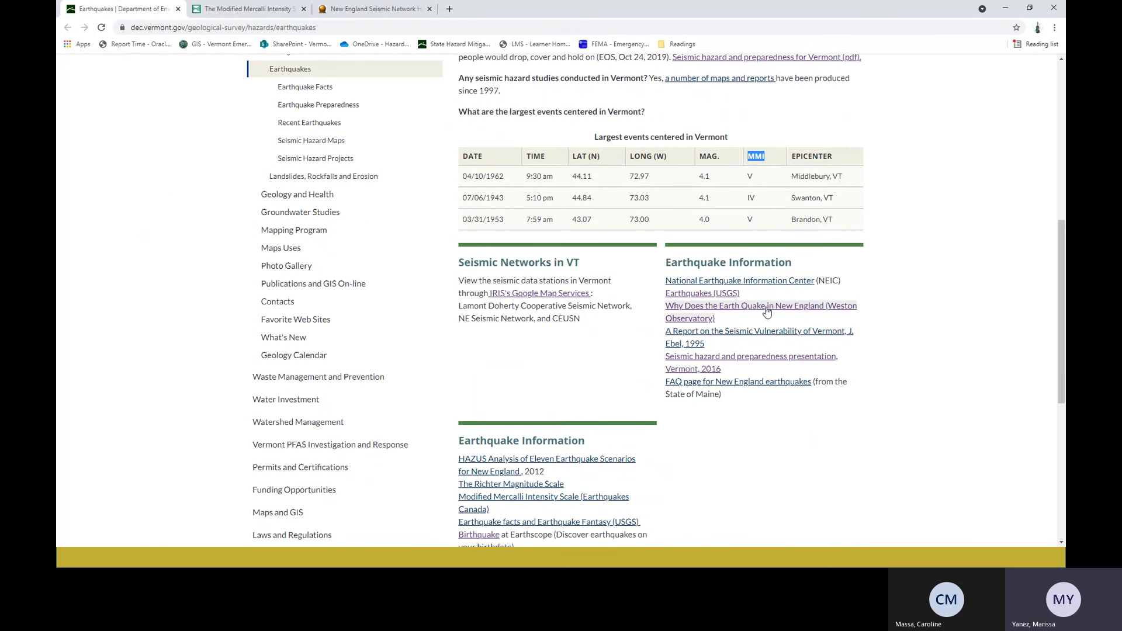
{"action": "left_click", "coordinate": [725, 297]}
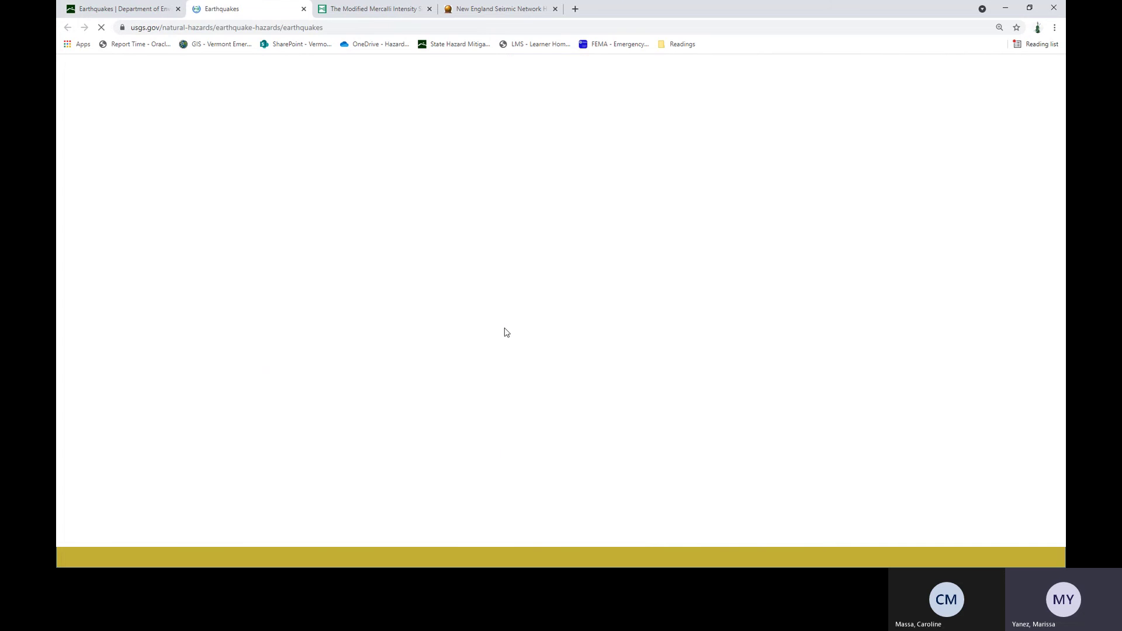
{"action": "scroll", "coordinate": [458, 346], "scroll_direction": "down", "scroll_amount": 8}
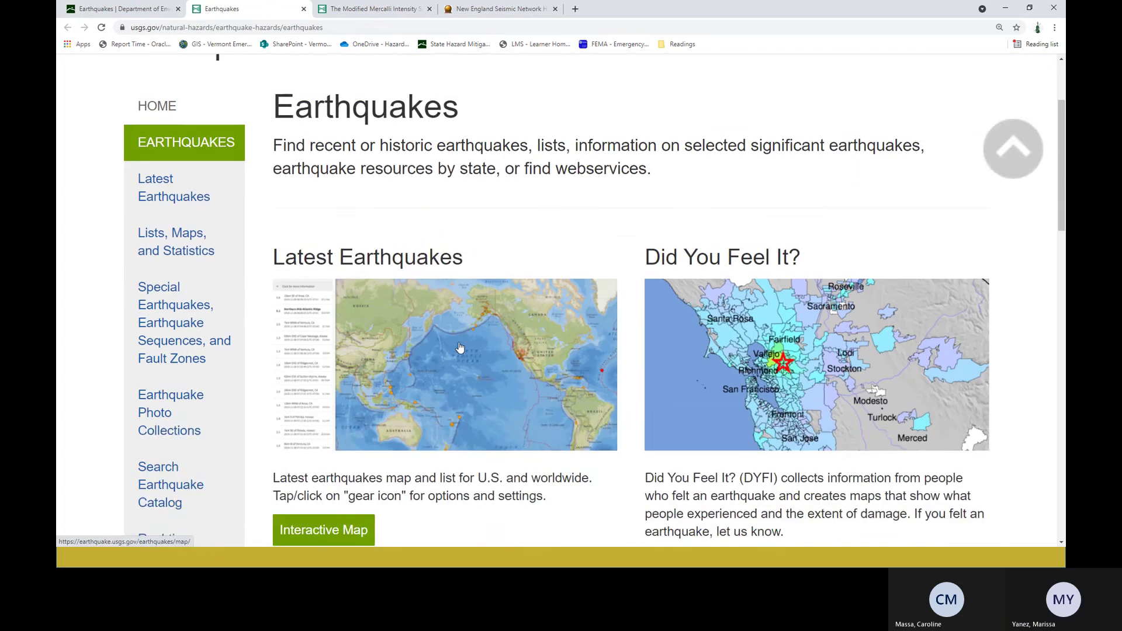
{"action": "scroll", "coordinate": [460, 347], "scroll_direction": "down", "scroll_amount": 2}
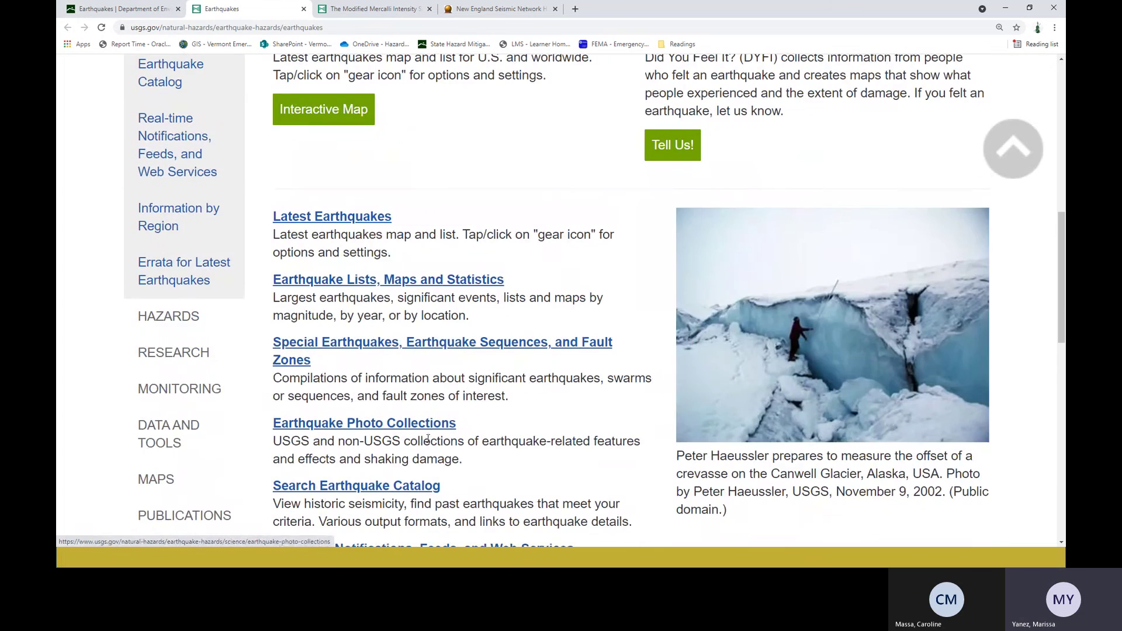
{"action": "left_click", "coordinate": [368, 487]}
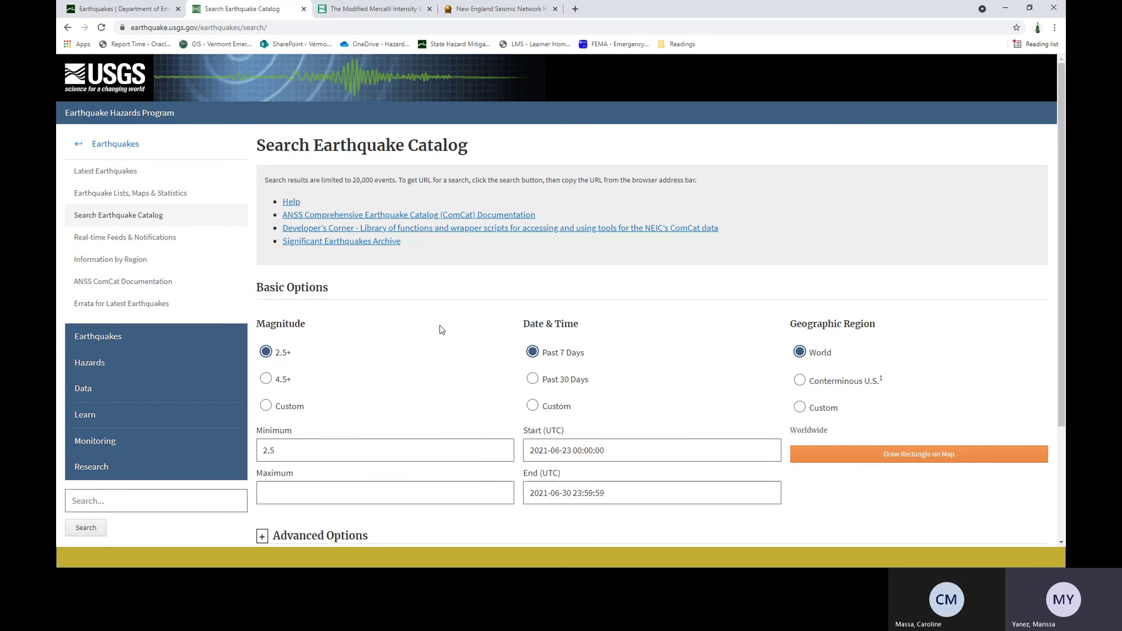
{"action": "left_click", "coordinate": [278, 413]}
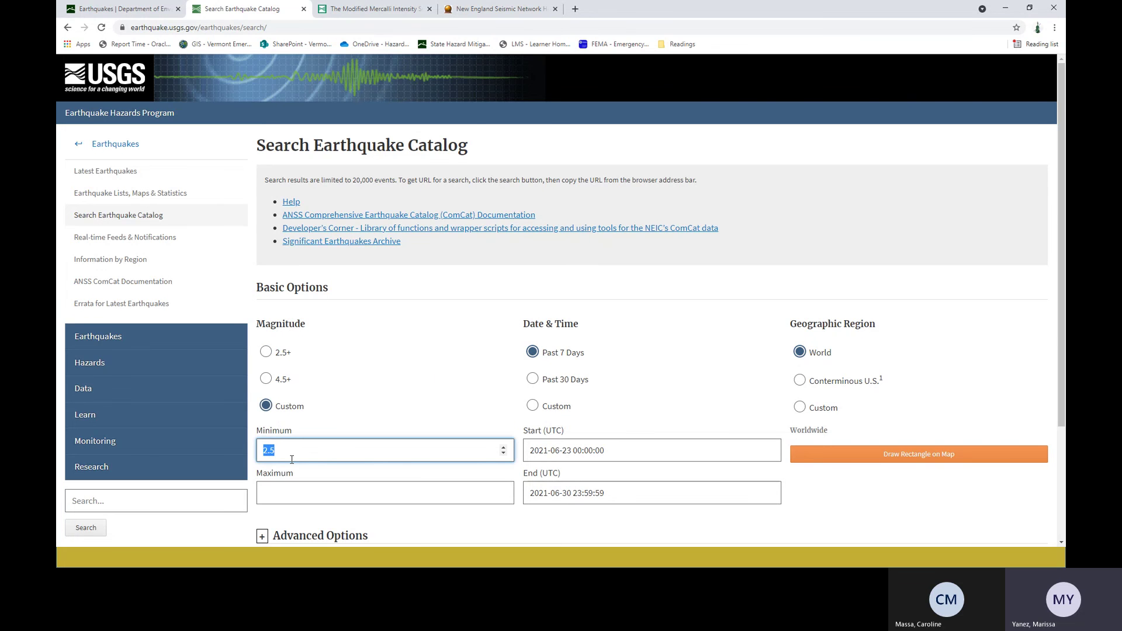
{"action": "type", "text": "0"}
{"action": "left_click", "coordinate": [550, 411]}
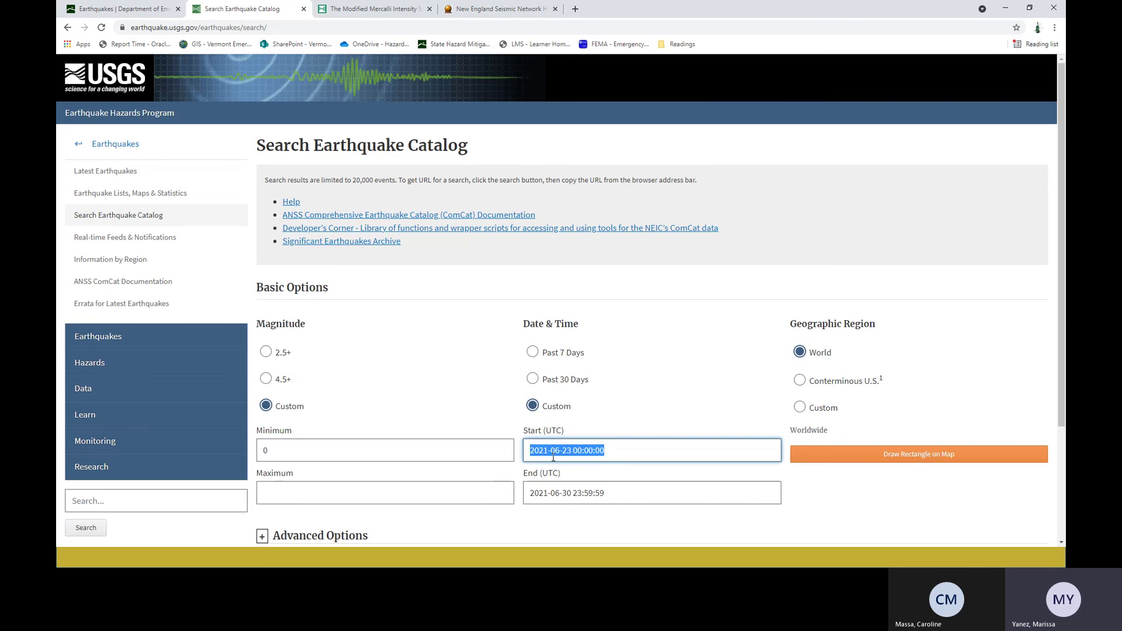
{"action": "left_click_drag", "start_coordinate": [548, 453], "coordinate": [530, 453]}
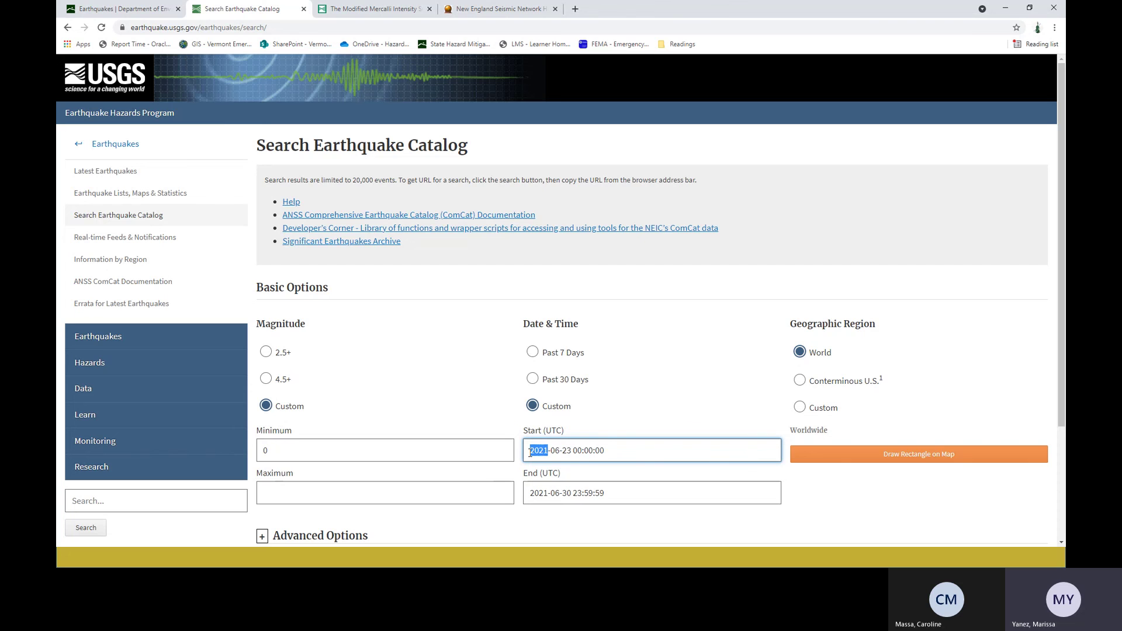
{"action": "type", "text": "1950"}
{"action": "left_click", "coordinate": [560, 452]}
{"action": "key", "text": "BackSpace"}
{"action": "type", "text": "1"}
{"action": "left_click", "coordinate": [571, 452]}
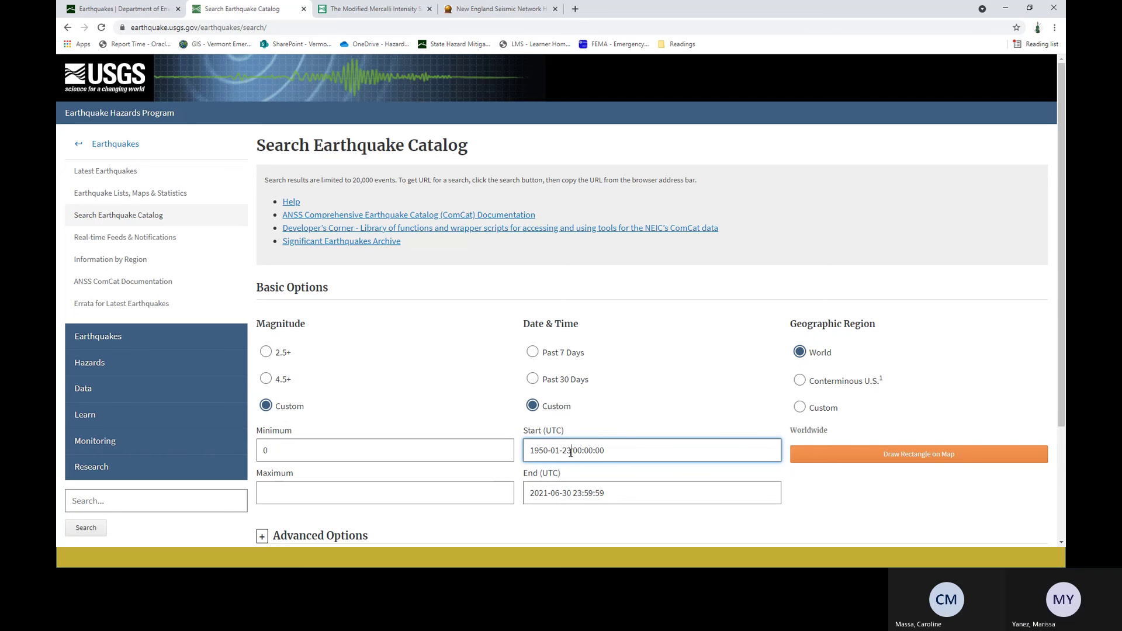
{"action": "double_click", "coordinate": [570, 452]}
{"action": "type", "text": "01"}
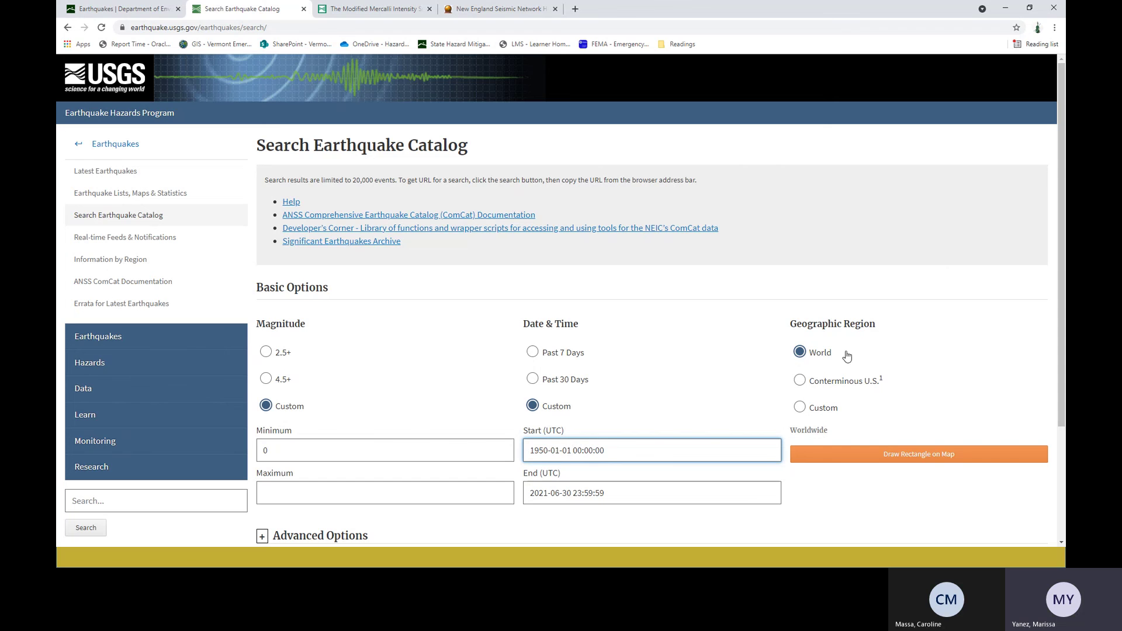
- Define a custom rectangular search region around Vermont, about latitude 42.485 to 45.48 and longitude -74.092 to -71.169, and apply it
{"action": "left_click", "coordinate": [823, 408]}
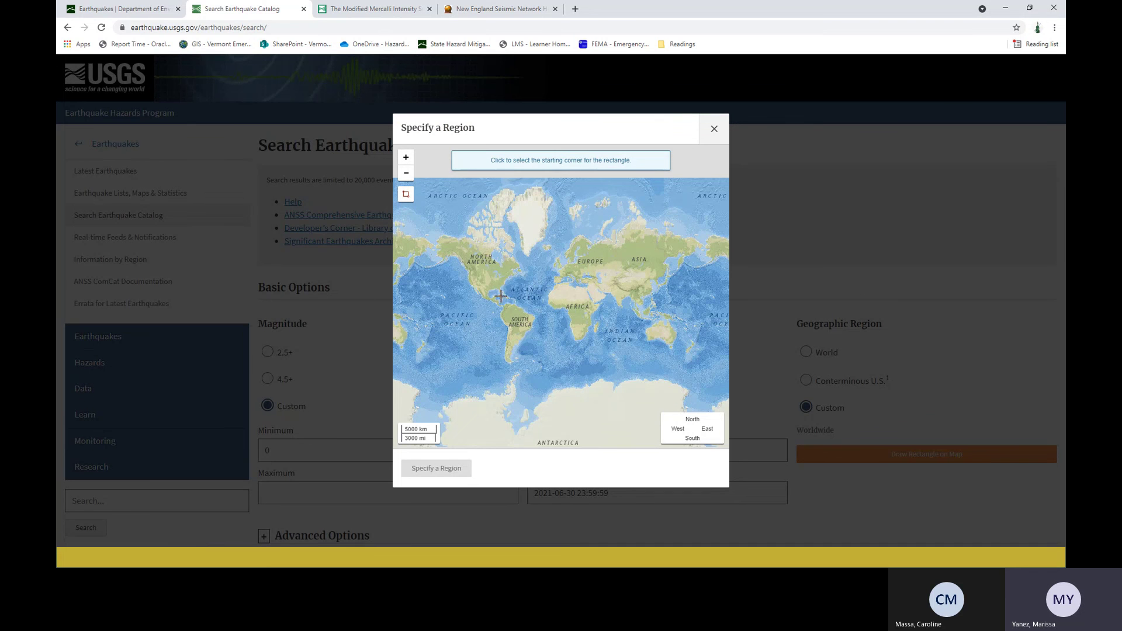
{"action": "left_click", "coordinate": [407, 158]}
{"action": "left_click", "coordinate": [411, 162]}
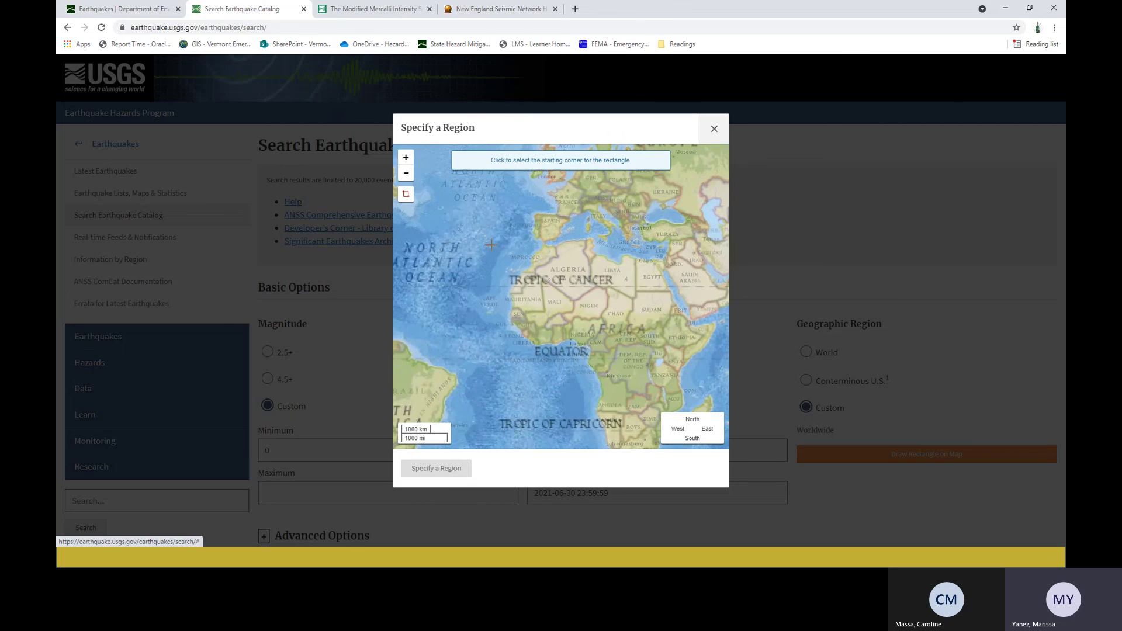
{"action": "left_click_drag", "start_coordinate": [462, 236], "coordinate": [646, 344]}
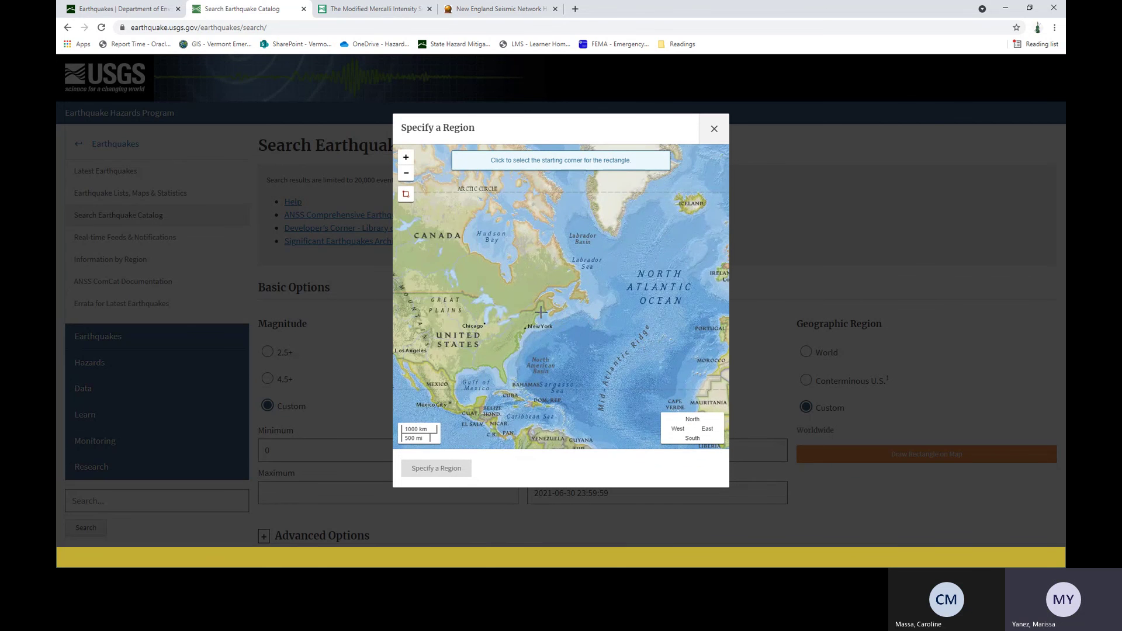
{"action": "scroll", "coordinate": [542, 312], "scroll_direction": "up", "scroll_amount": 1}
{"action": "left_click_drag", "start_coordinate": [488, 333], "coordinate": [529, 334]}
{"action": "scroll", "coordinate": [529, 334], "scroll_direction": "up", "scroll_amount": 2}
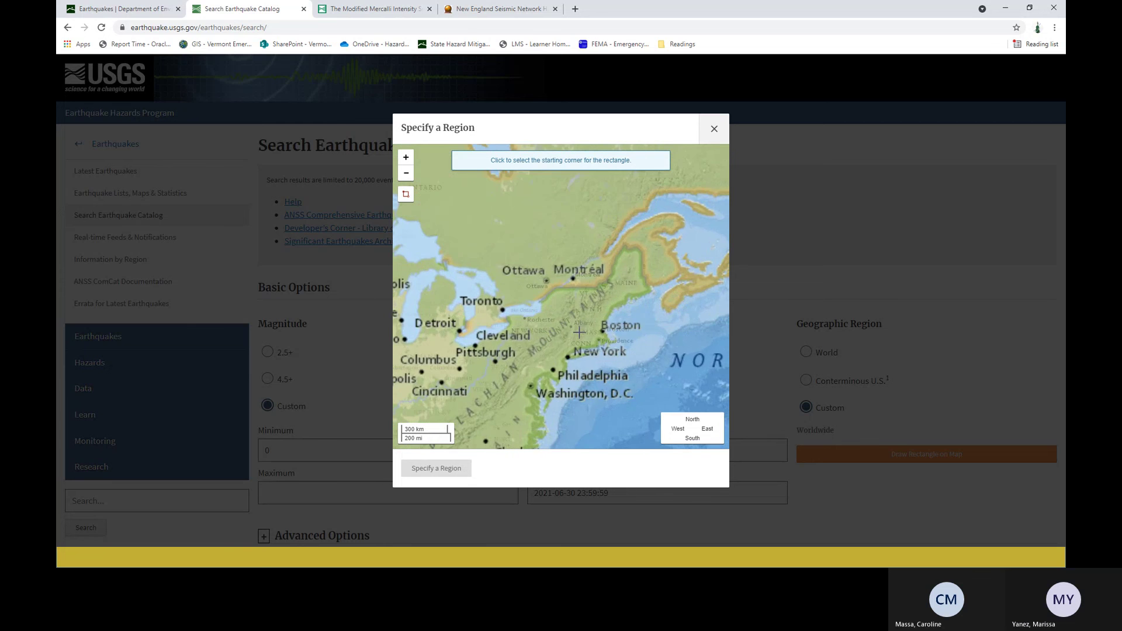
{"action": "scroll", "coordinate": [575, 273], "scroll_direction": "up", "scroll_amount": 1}
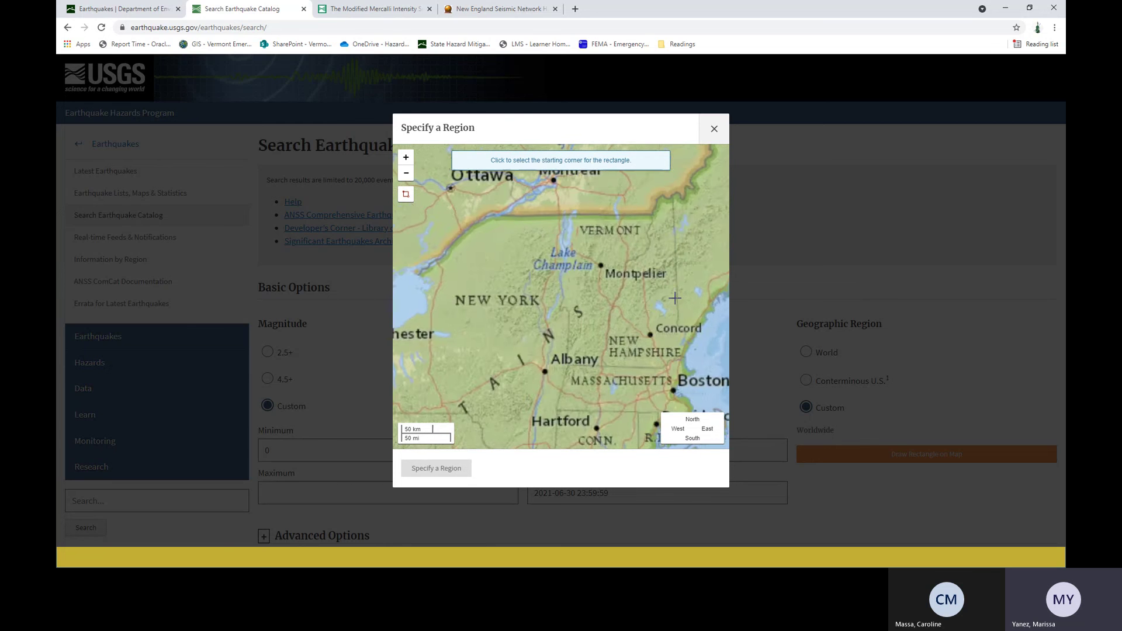
{"action": "left_click_drag", "start_coordinate": [707, 341], "coordinate": [674, 354]}
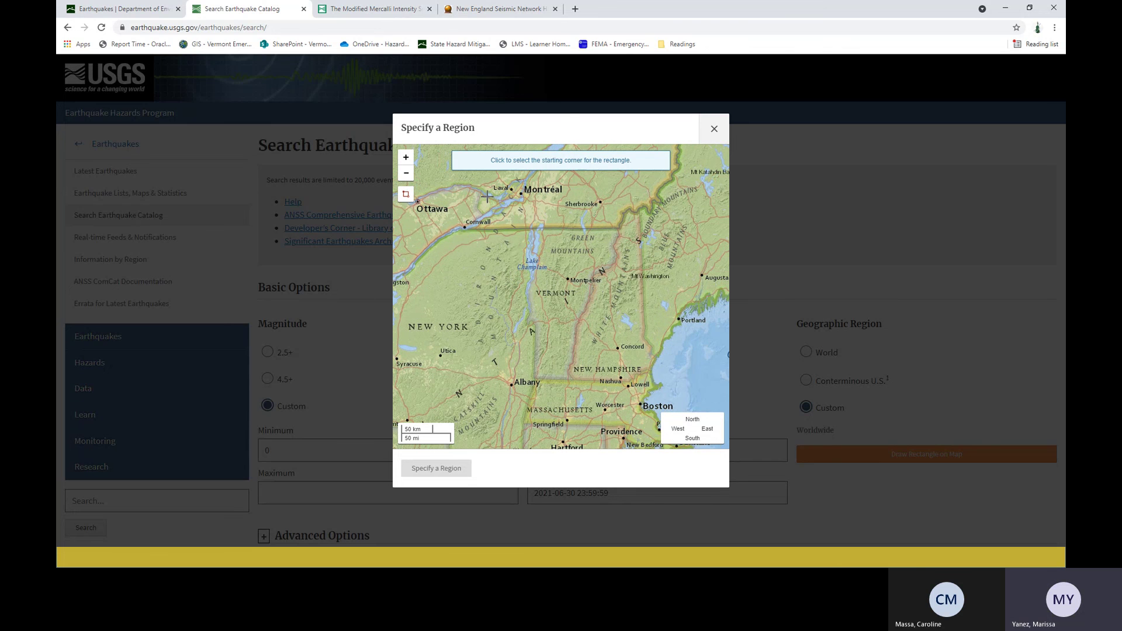
{"action": "left_click", "coordinate": [496, 197]}
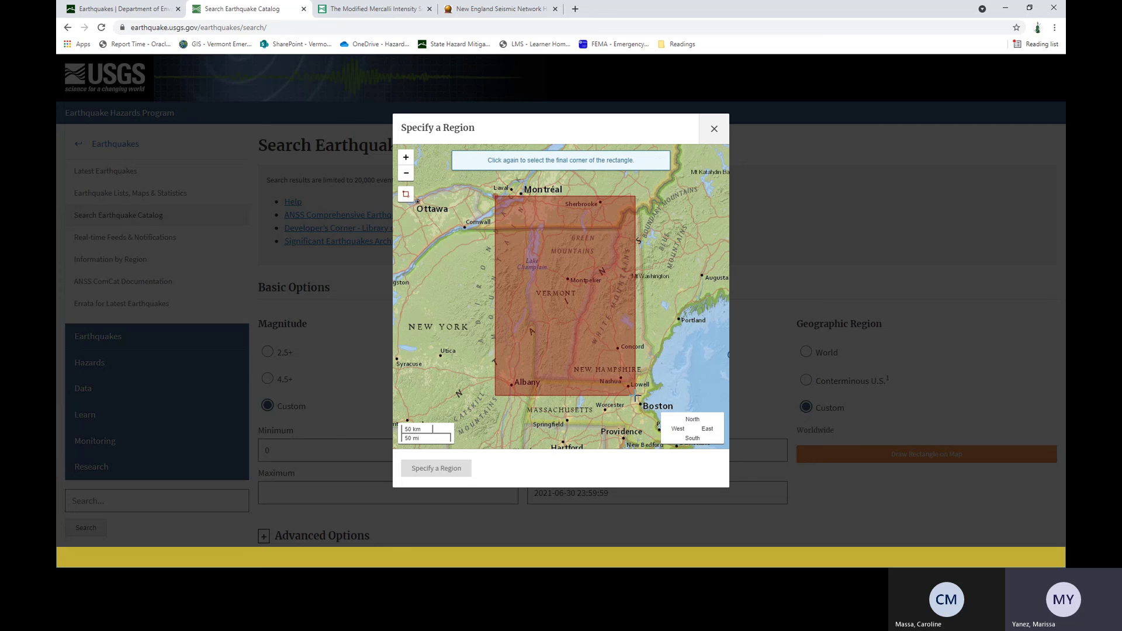
{"action": "left_click", "coordinate": [636, 396]}
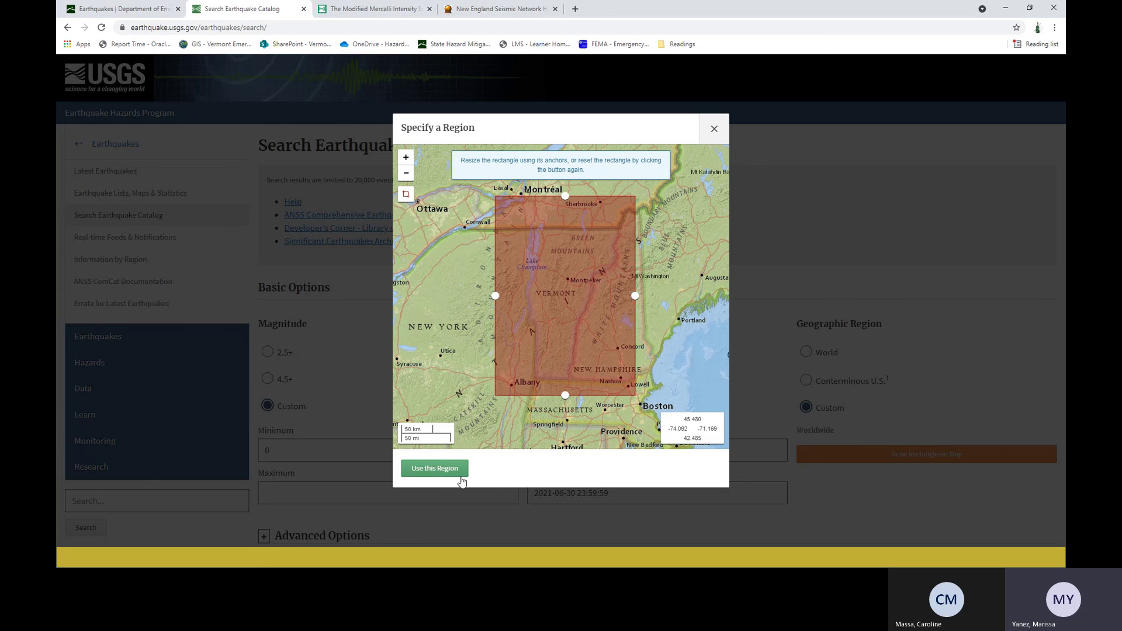
{"action": "left_click", "coordinate": [442, 473]}
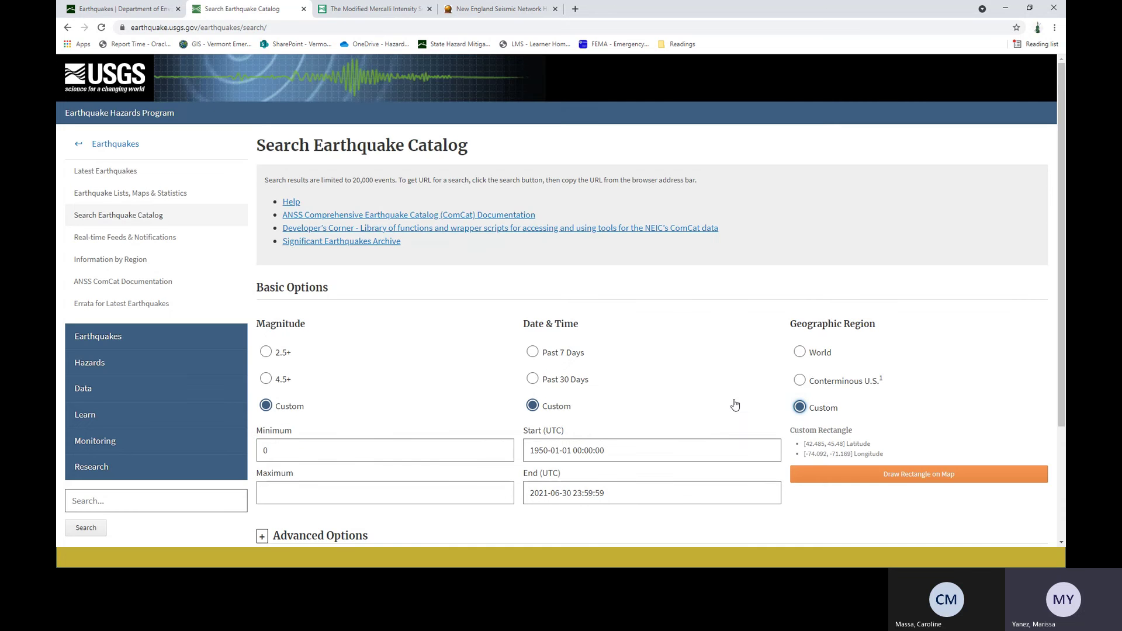
- Run the catalog search and open the event page of the earthquake 3 km SE of Starksboro, Vermont, from the results map
{"action": "scroll", "coordinate": [702, 421], "scroll_direction": "down", "scroll_amount": 3}
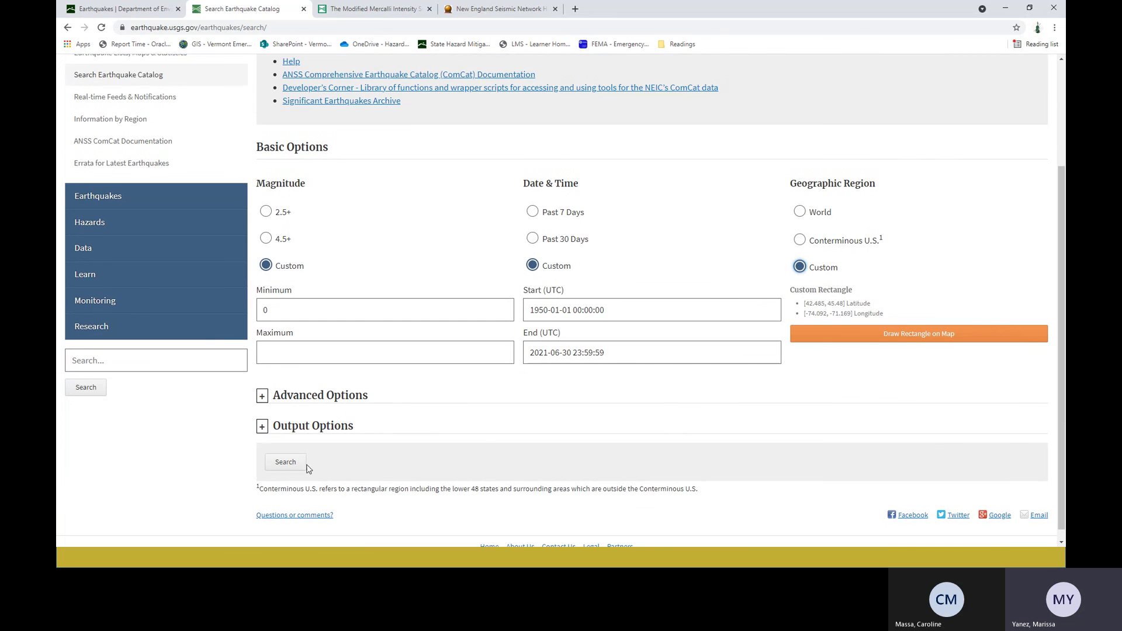
{"action": "left_click", "coordinate": [286, 465]}
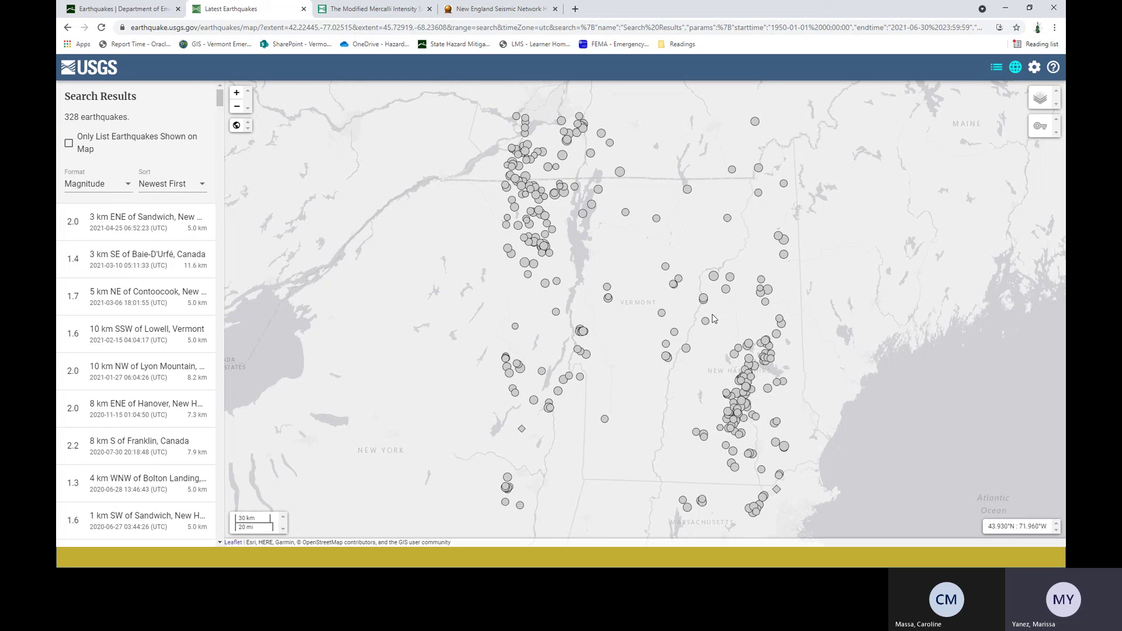
{"action": "left_click", "coordinate": [606, 288]}
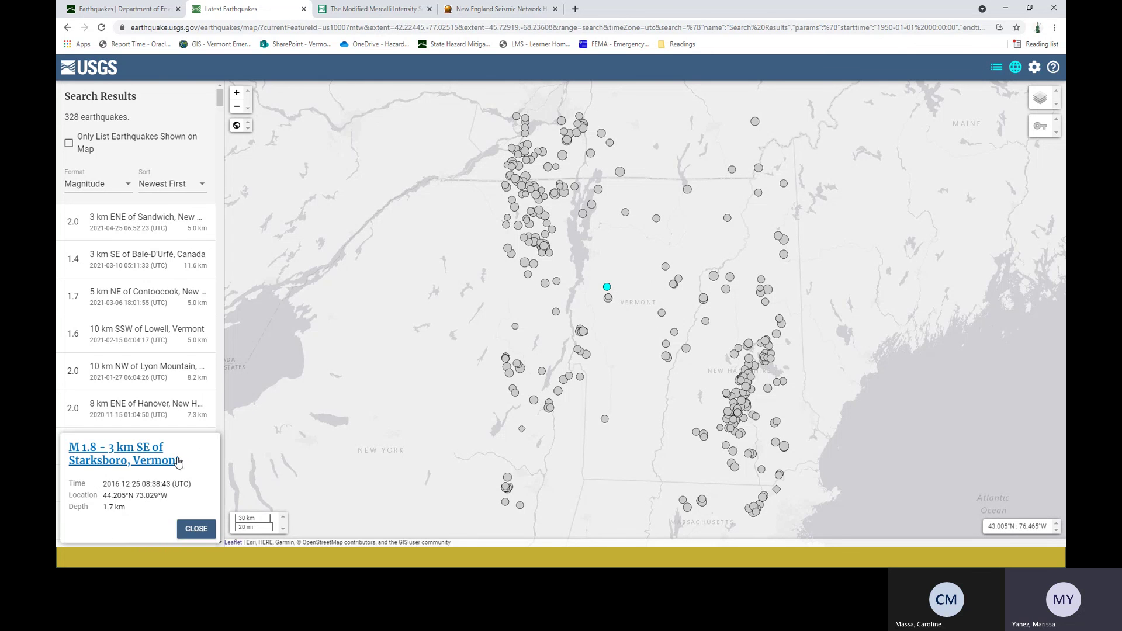
{"action": "left_click", "coordinate": [161, 460]}
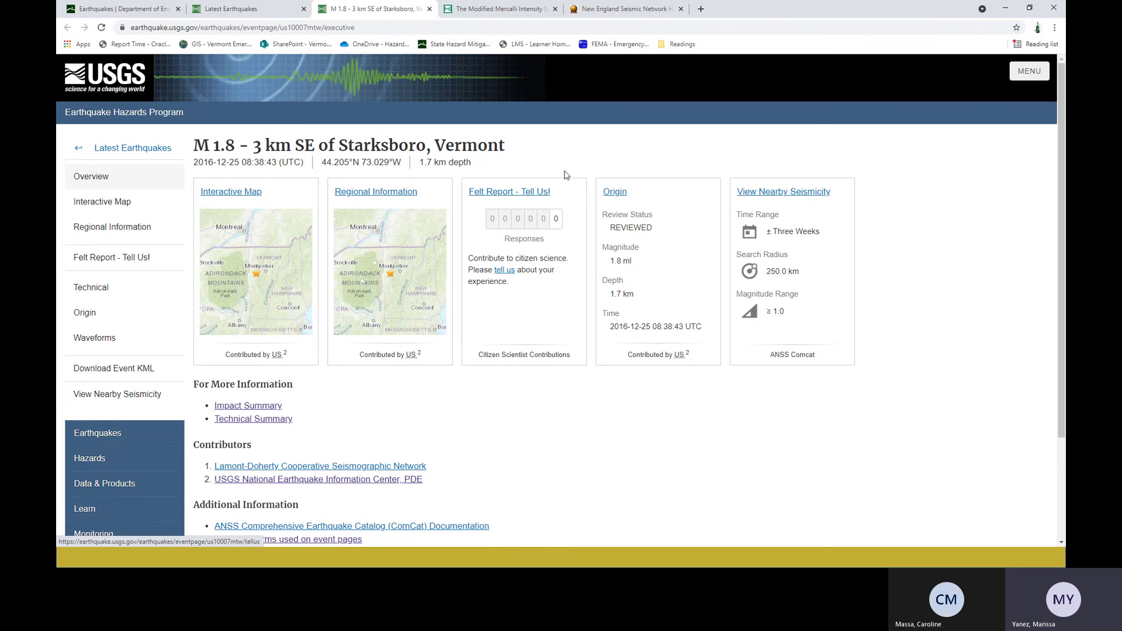
- Open the local Earthquake List on the New England Seismic Network site and find the entries containing VT
{"action": "left_click", "coordinate": [628, 10]}
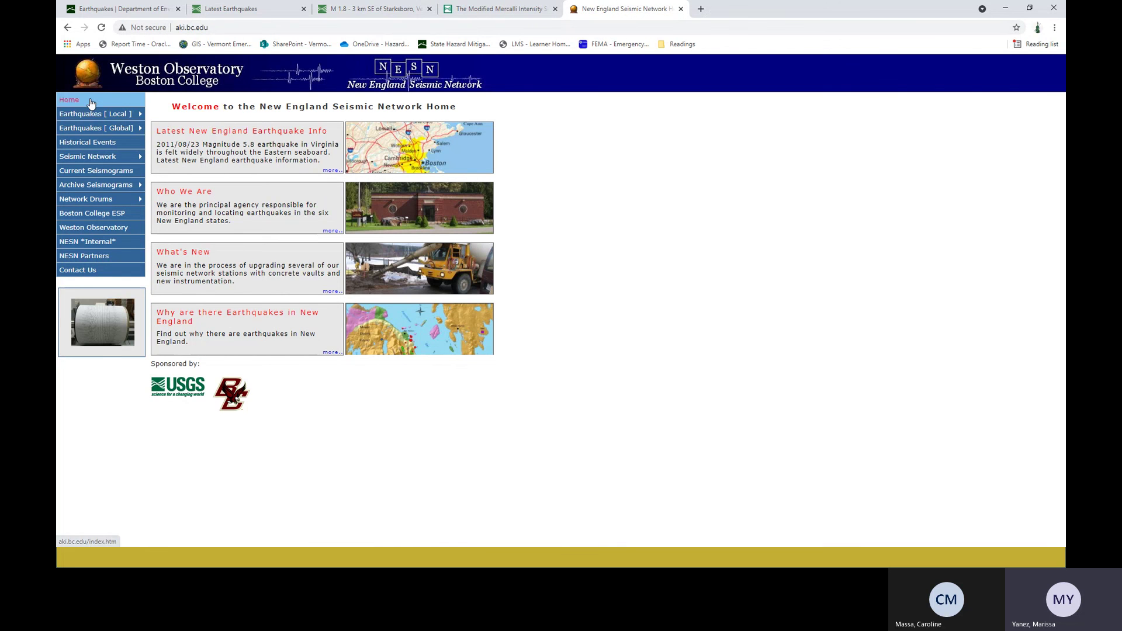
{"action": "mouse_move", "coordinate": [94, 114]}
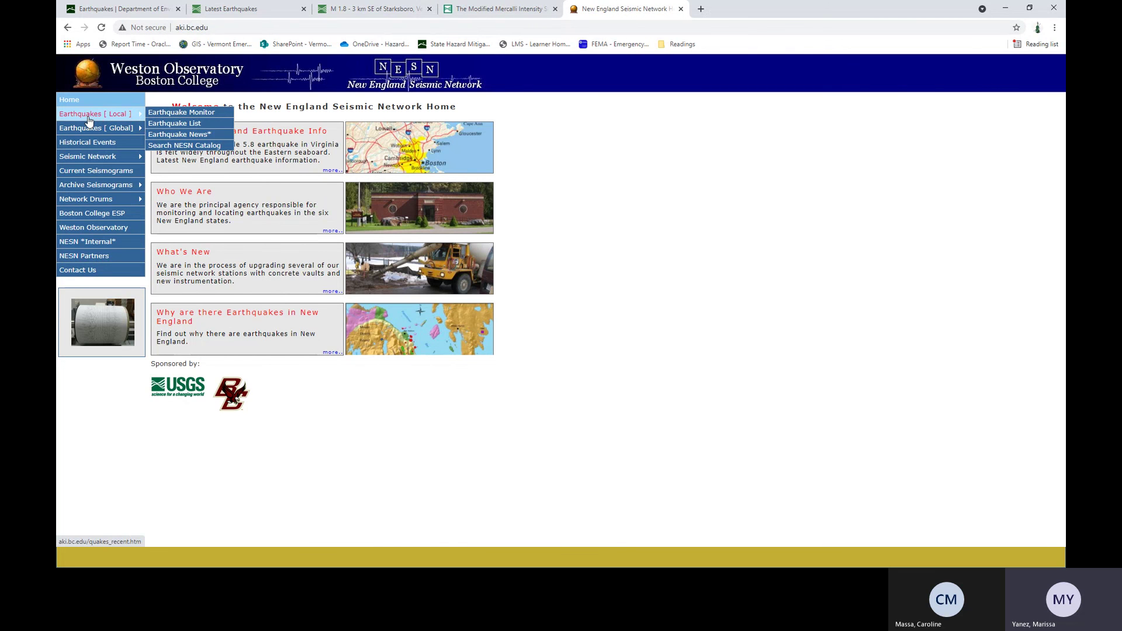
{"action": "left_click", "coordinate": [174, 130]}
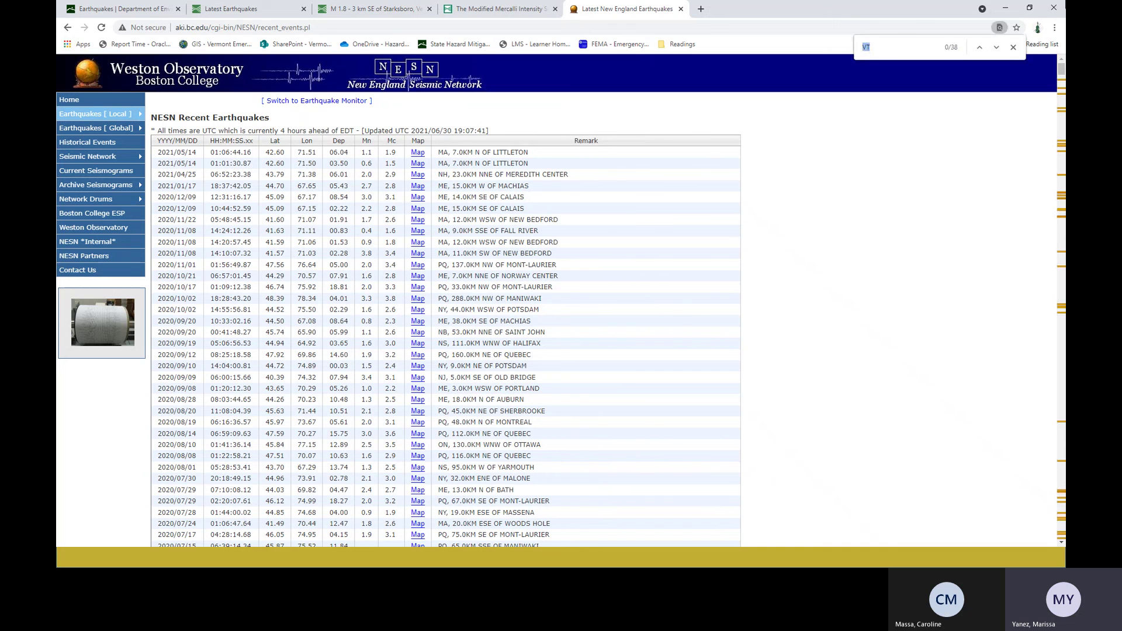
{"action": "left_click", "coordinate": [936, 45]}
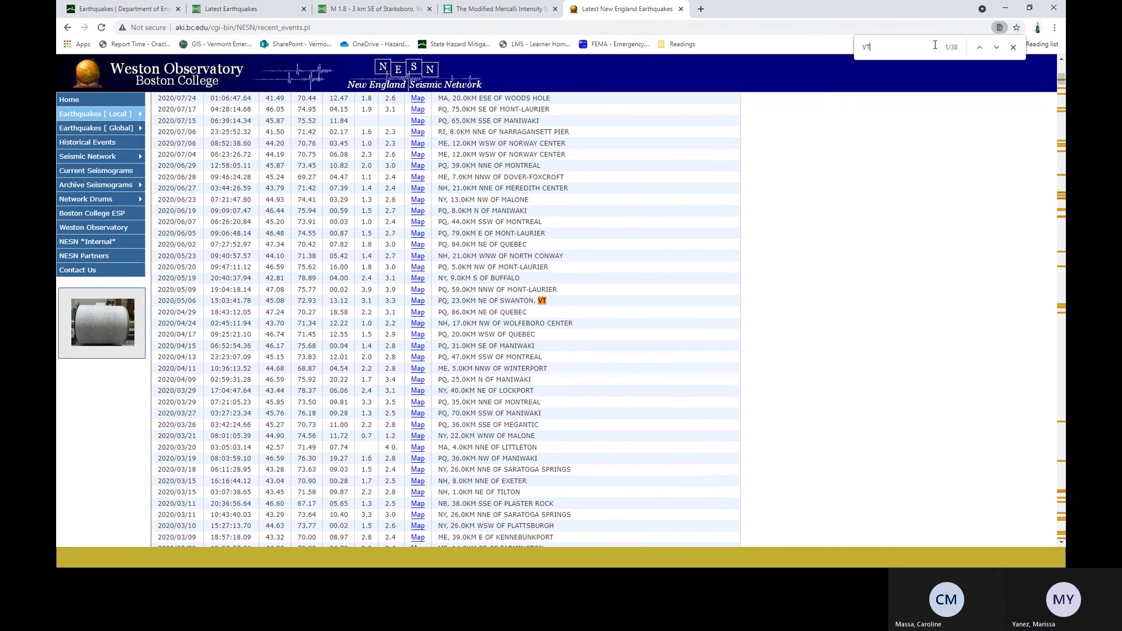
{"action": "key", "text": "Return"}
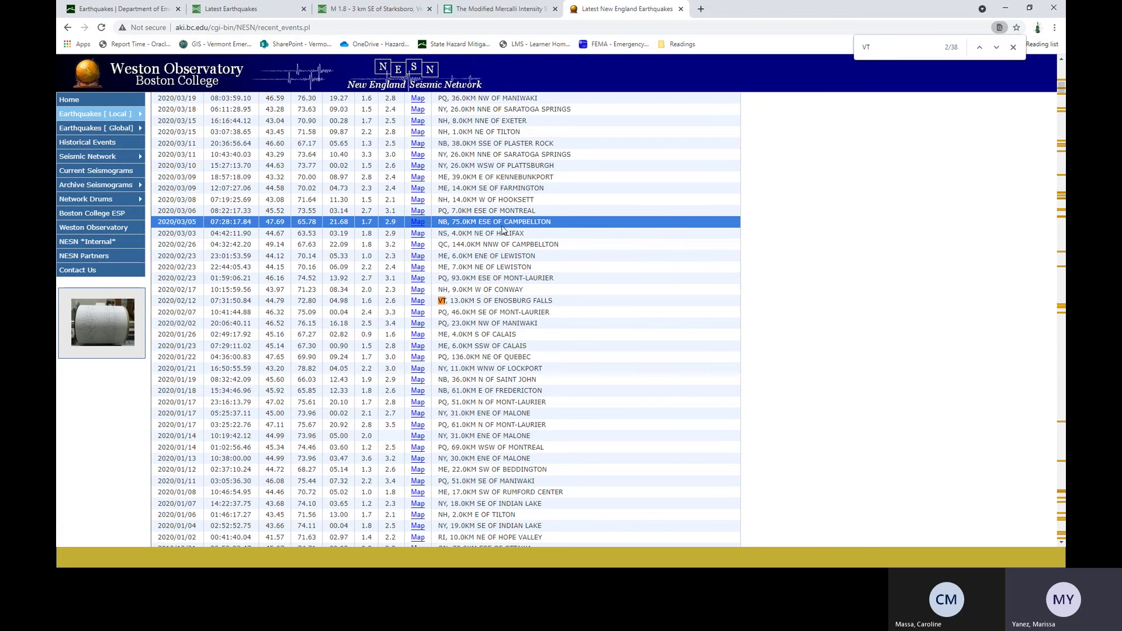
- Return to the Vermont Department of Environmental Conservation Earthquakes page and switch away from the browser window
{"action": "left_click", "coordinate": [157, 13]}
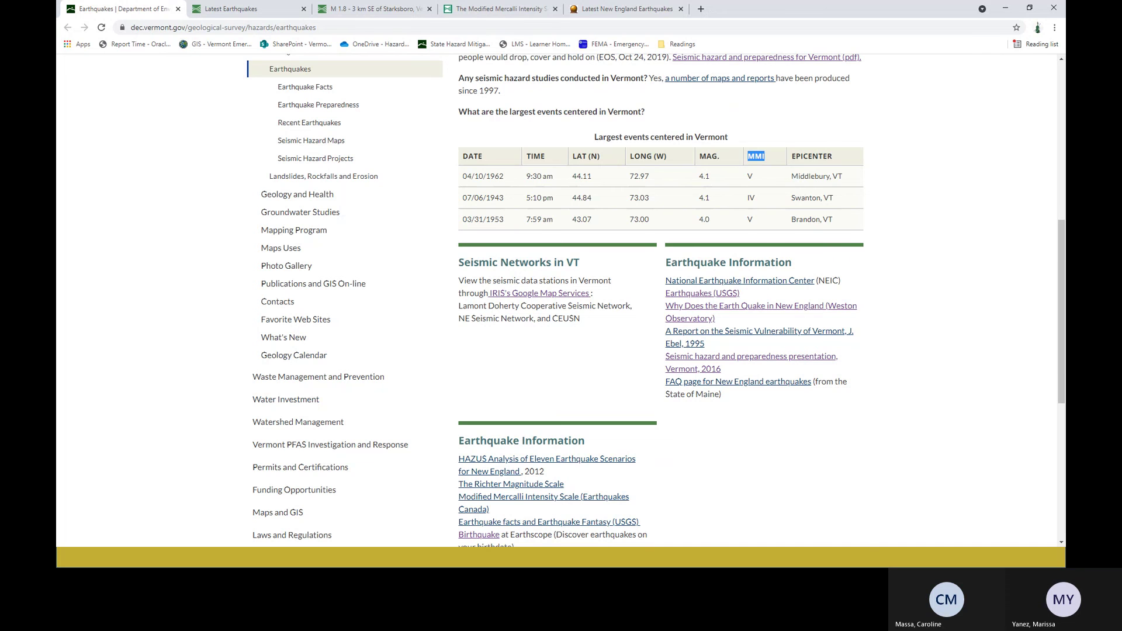
{"action": "key", "text": "alt+Tab"}
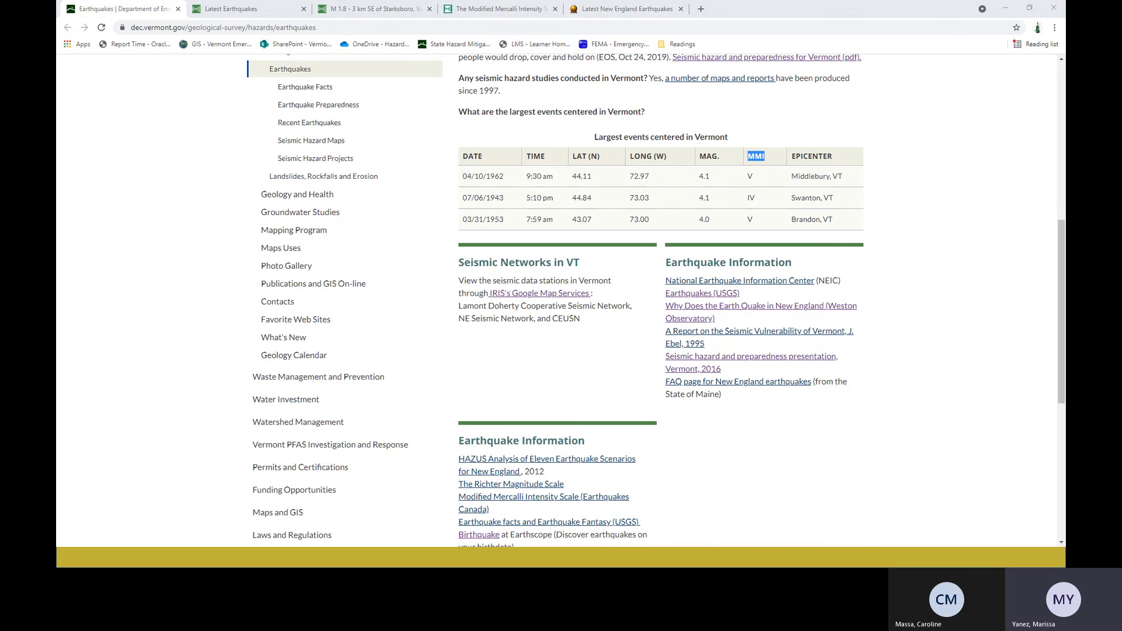